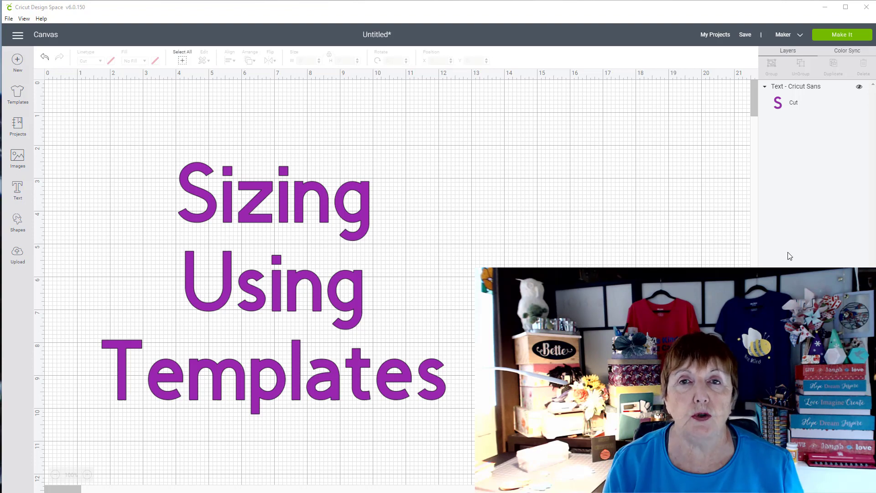
- Replace the current project with a blank canvas and browse the Templates gallery to Classic polos
click(17, 61)
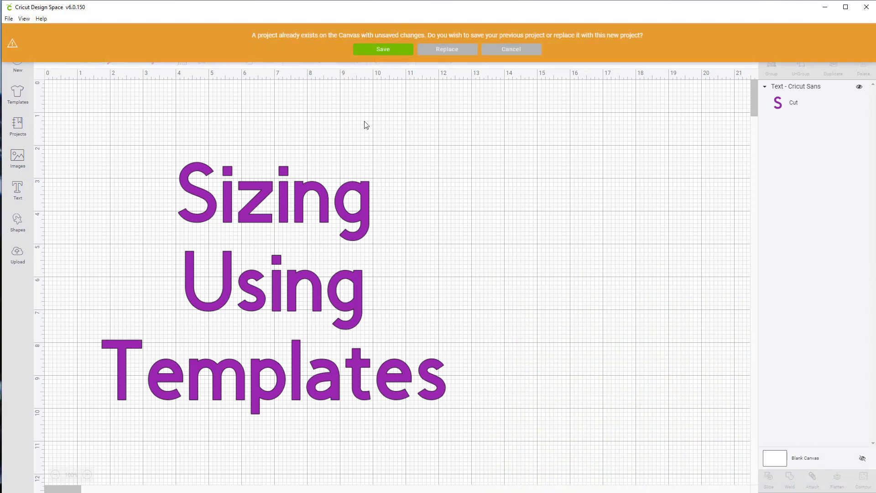
click(439, 54)
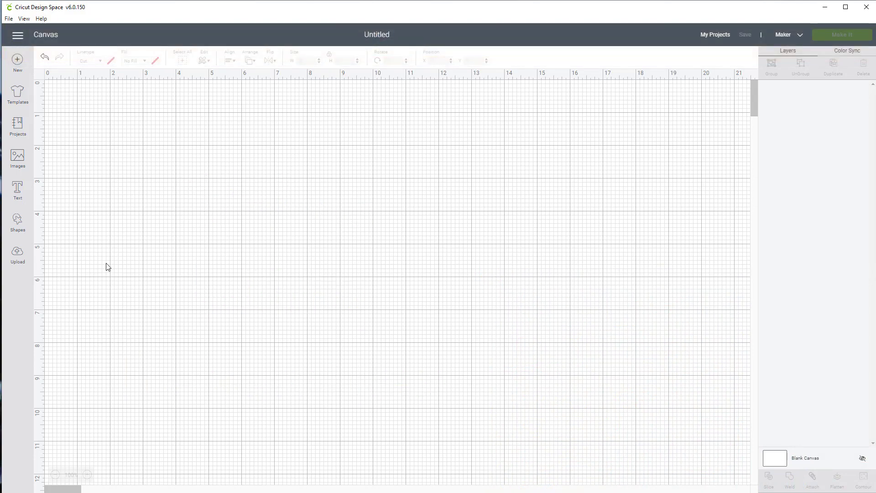
click(17, 93)
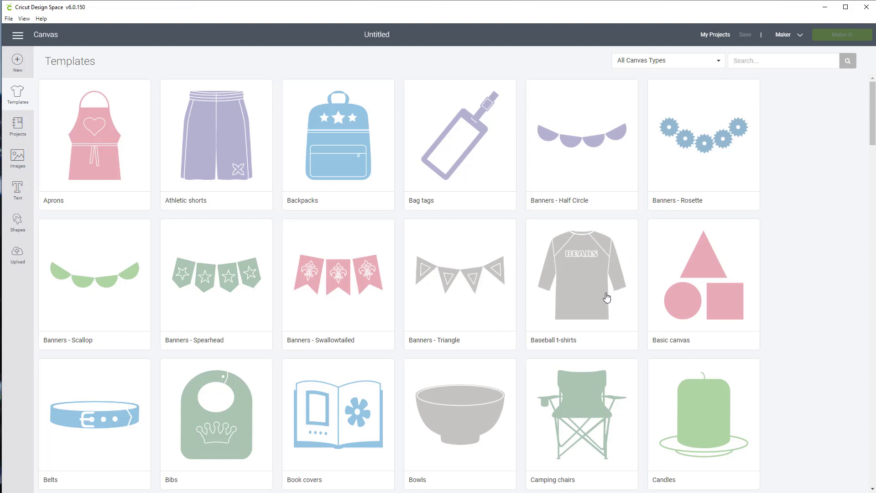
scroll(608, 298, down, 5)
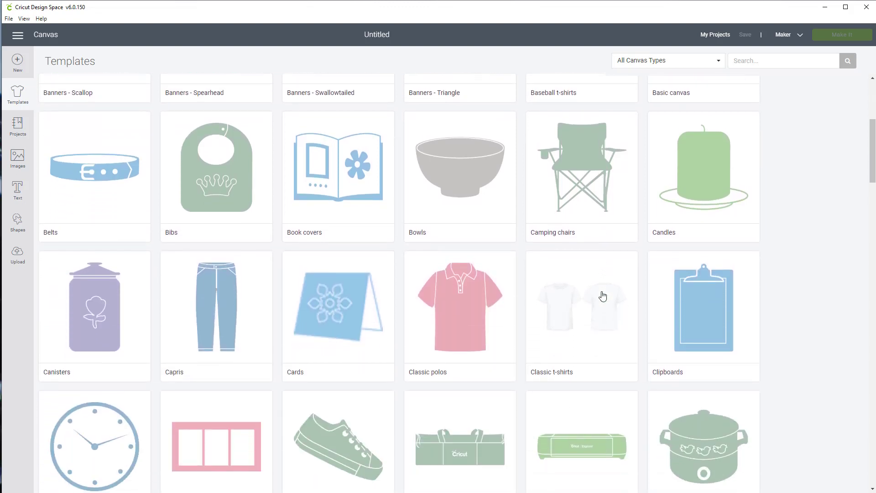
scroll(603, 297, down, 3)
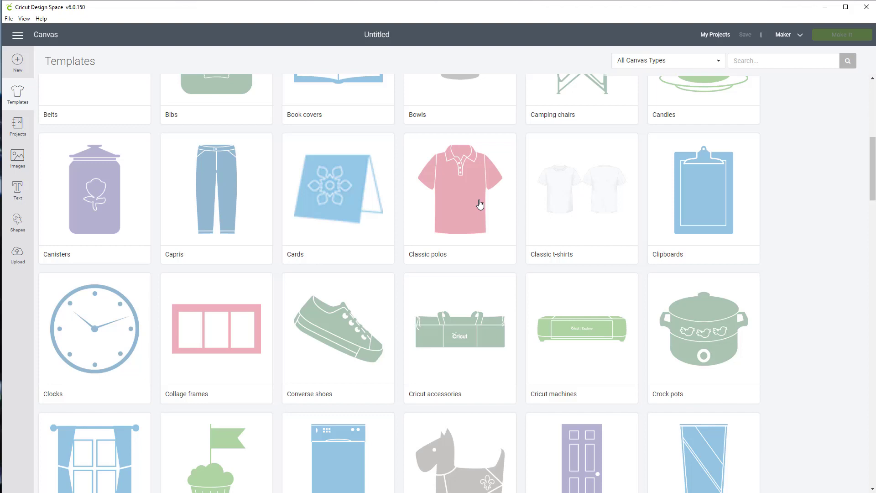
- Open the Classic polos template as a Women Short sleeve polo in X-large
click(466, 205)
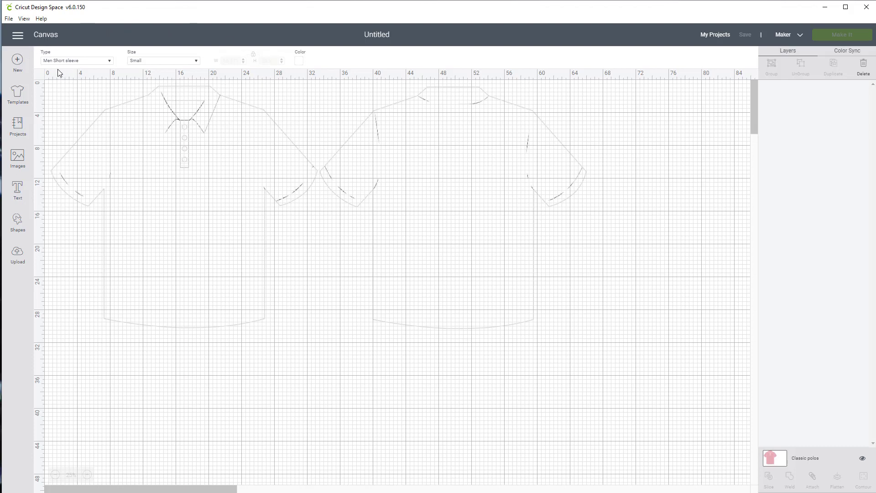
click(111, 61)
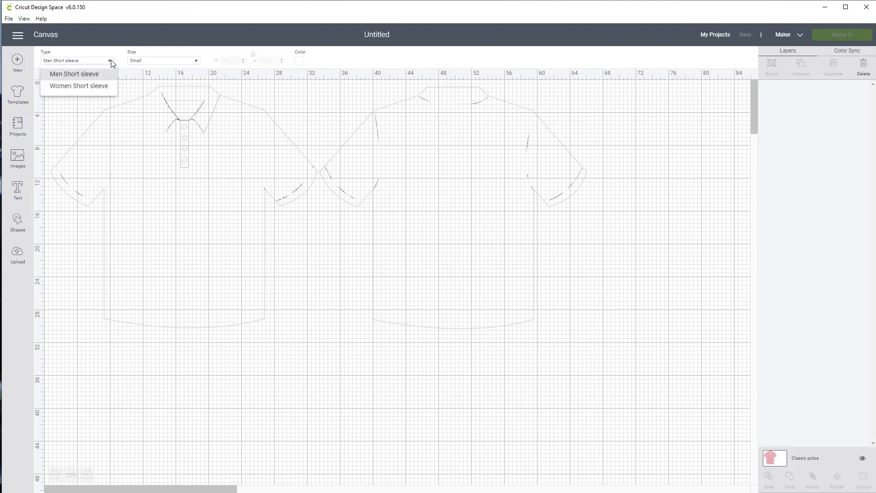
click(97, 87)
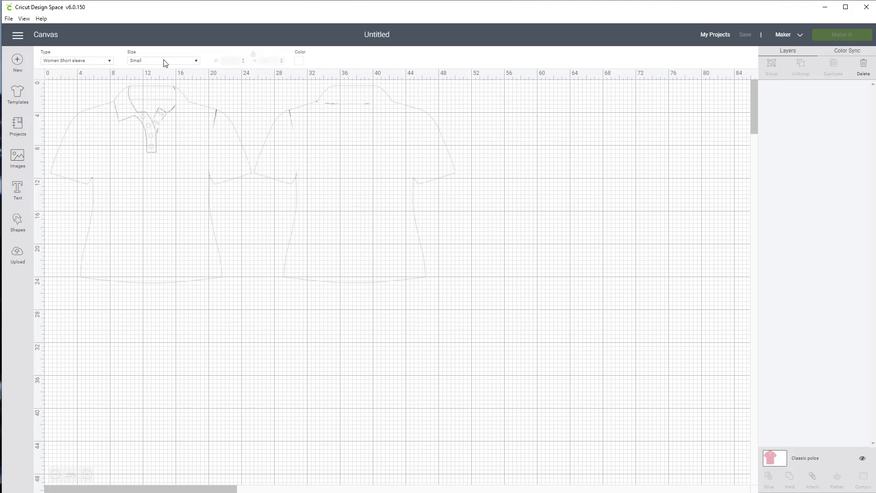
click(197, 62)
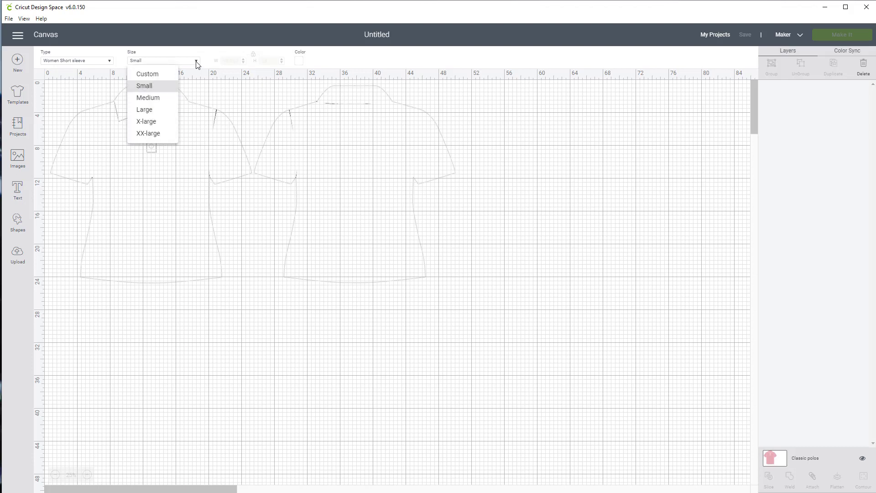
click(155, 122)
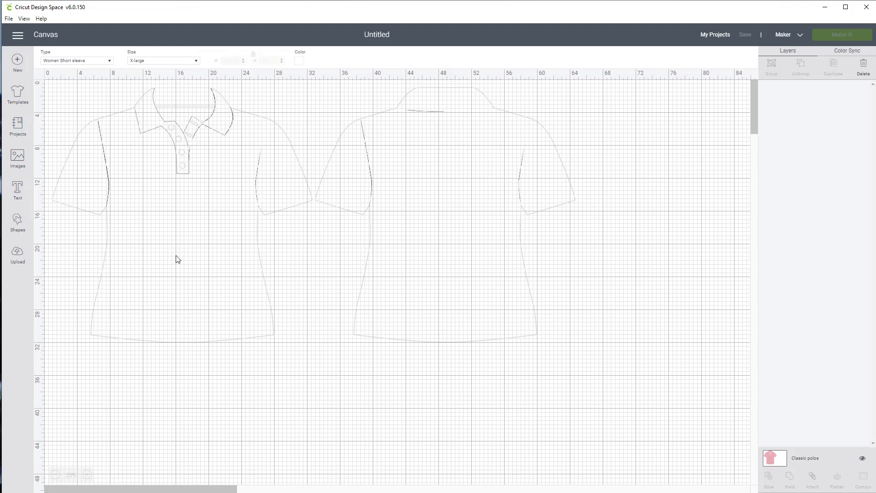
- Add a heart shape from Shapes and colour it red
click(17, 224)
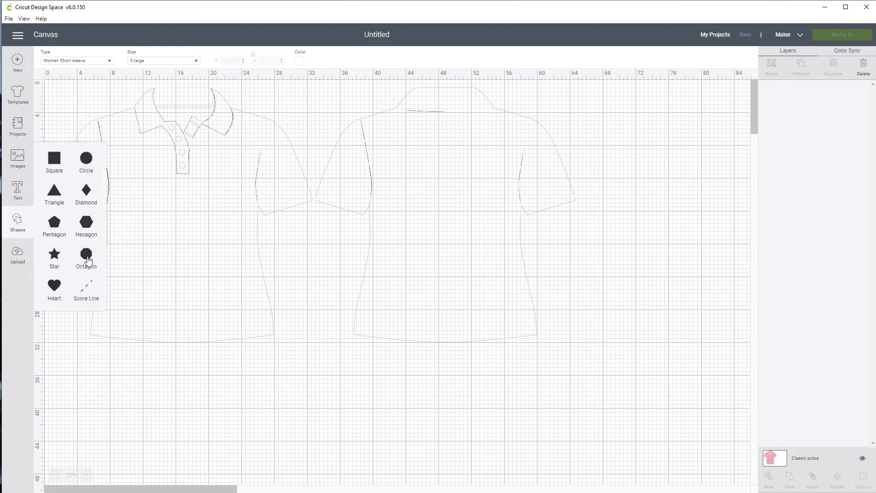
click(54, 285)
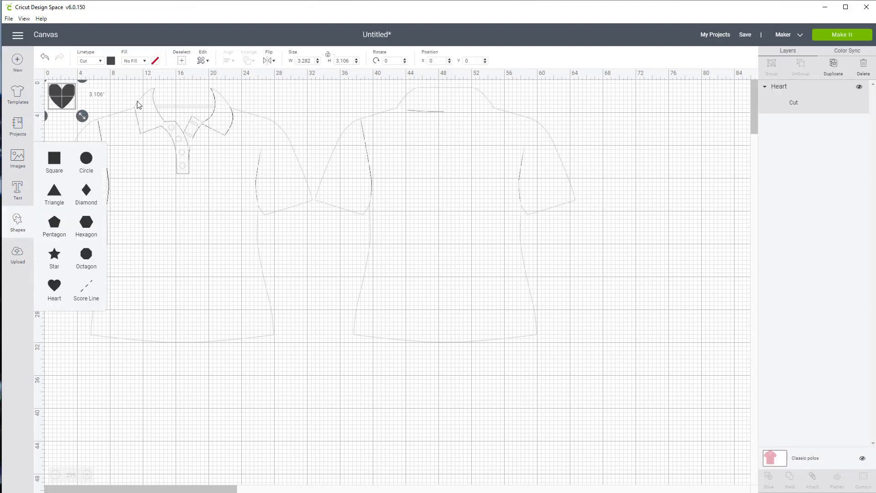
click(111, 62)
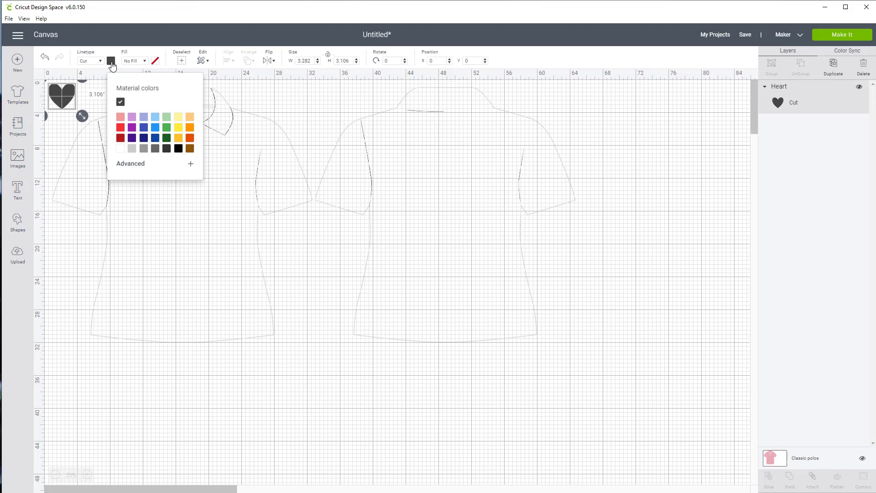
click(121, 127)
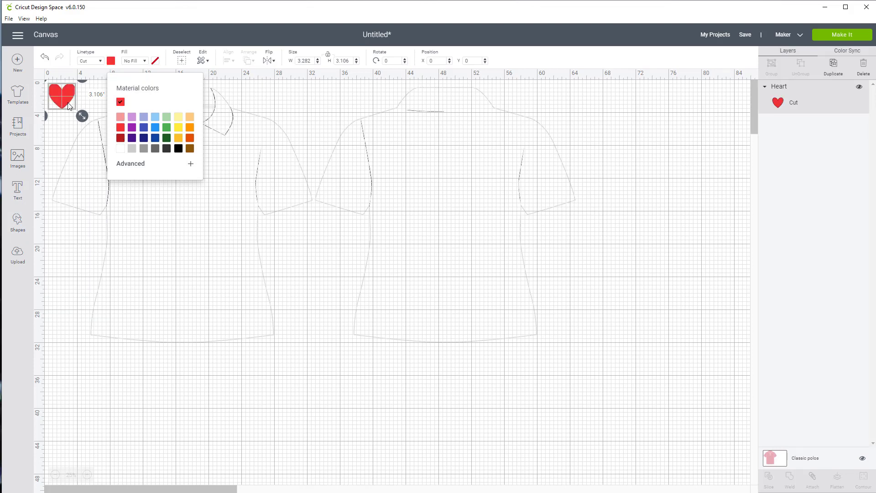
- Enlarge the heart to about 10.8 by 10.2 inches and park it right of the back view
drag(66, 100, 230, 280)
drag(199, 237, 190, 222)
click(323, 386)
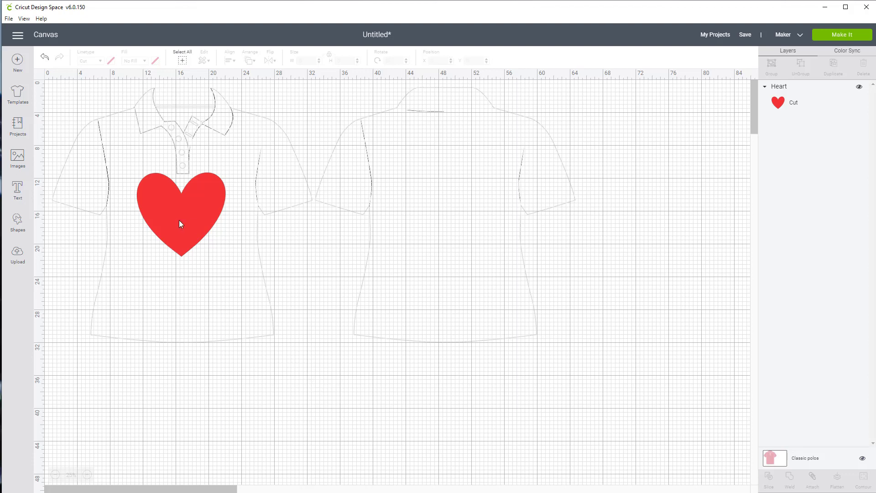
drag(179, 220, 663, 213)
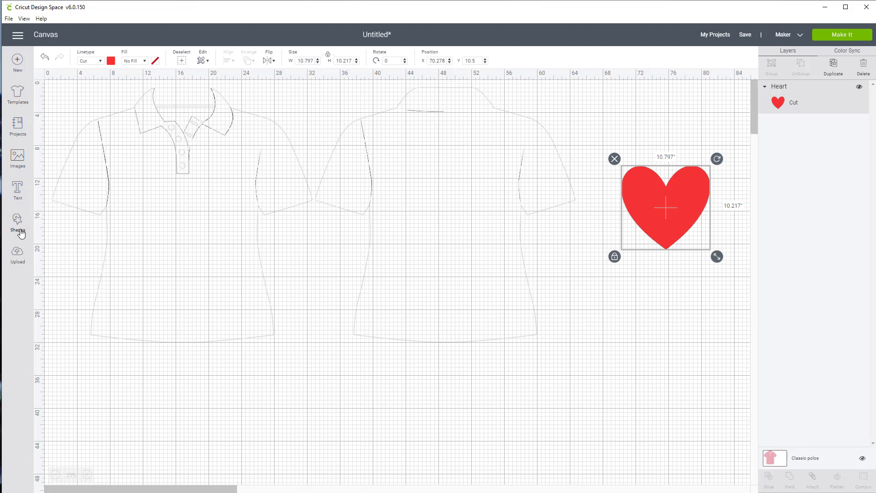
- Add a text object reading 'Love' and 'and Kindness' on separate lines
click(18, 193)
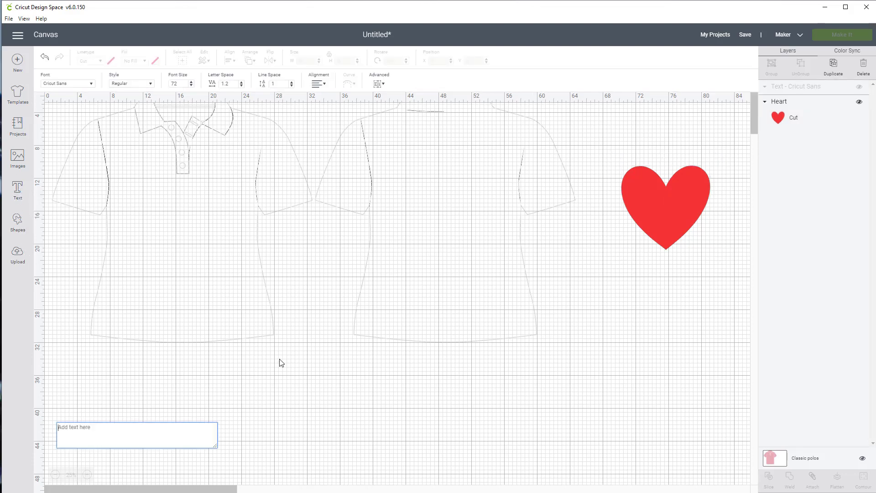
text(Love)
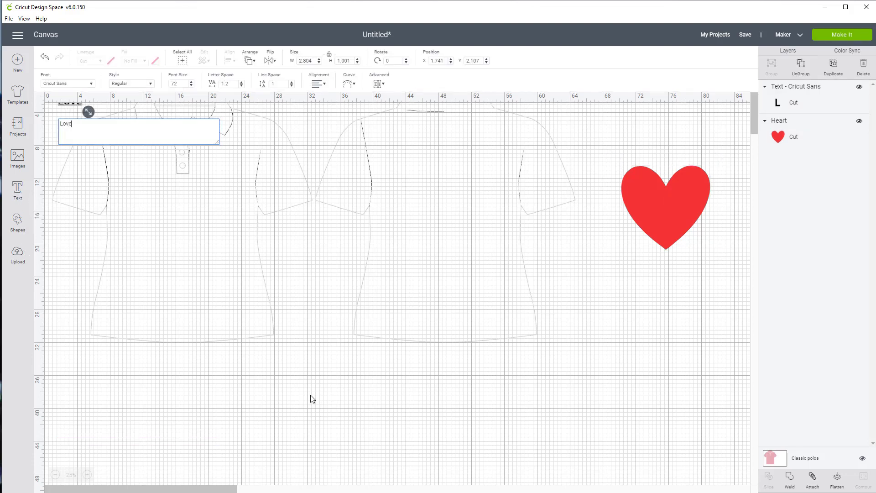
key(Return)
text(and )
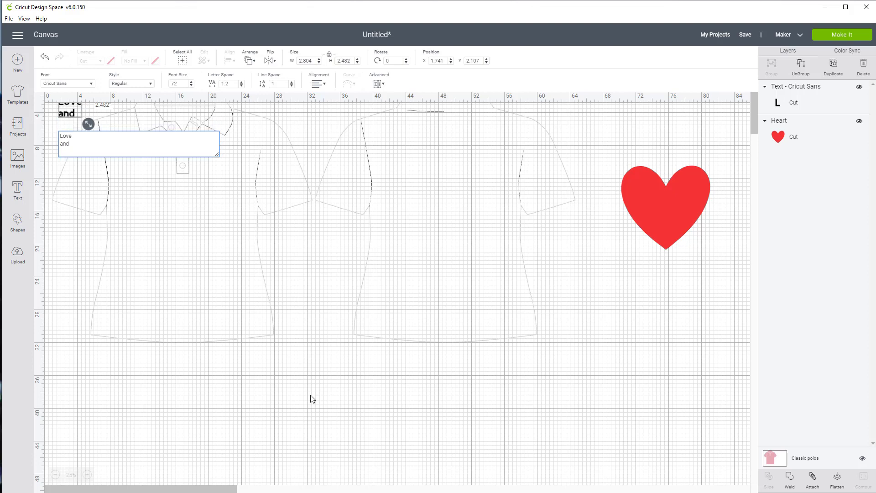
text(Kind)
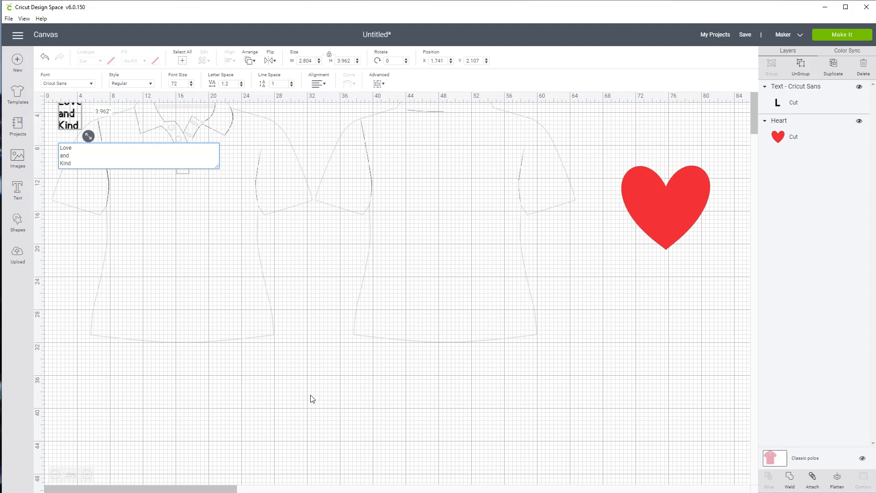
text(ness)
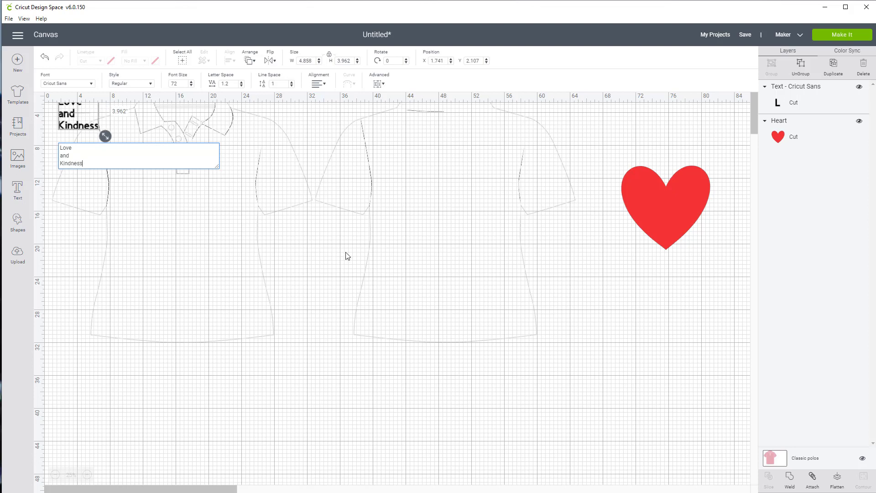
- Center-align the text and place it on the polo front
click(317, 87)
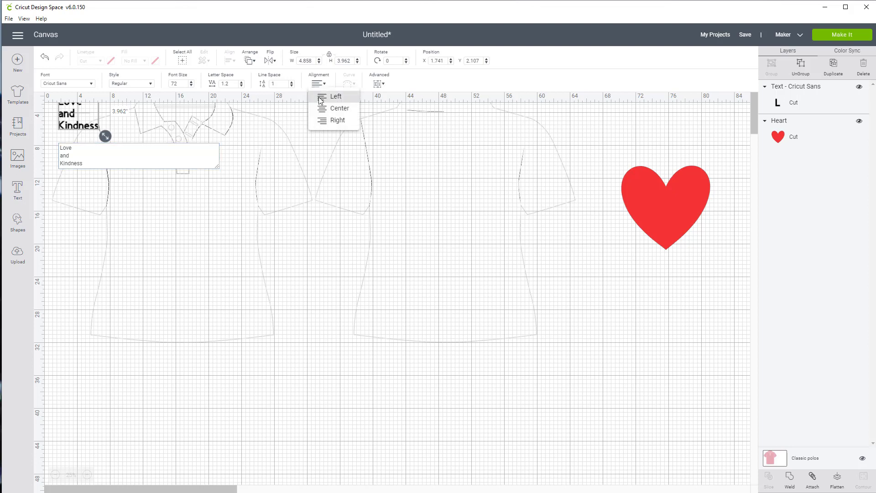
click(328, 108)
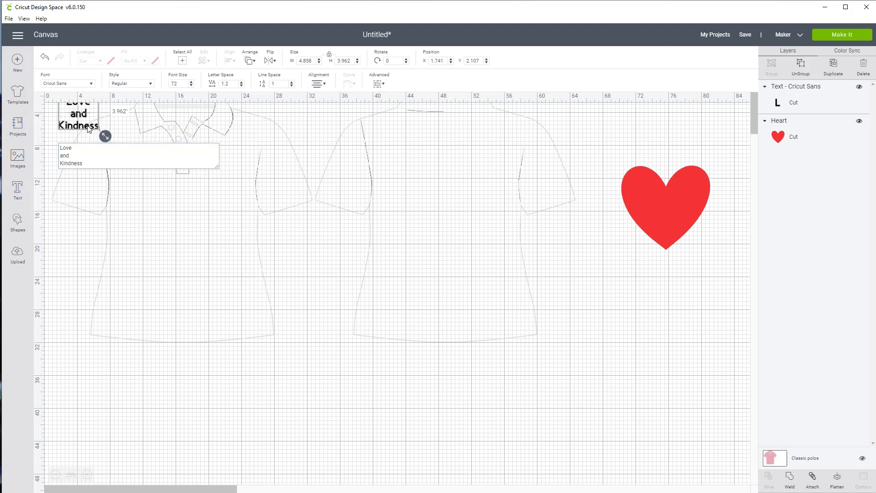
drag(109, 137, 193, 262)
- Shrink the heart to about 4.4 by 4.2 inches and position it beside 'Love' with the text shifted up-right
click(668, 192)
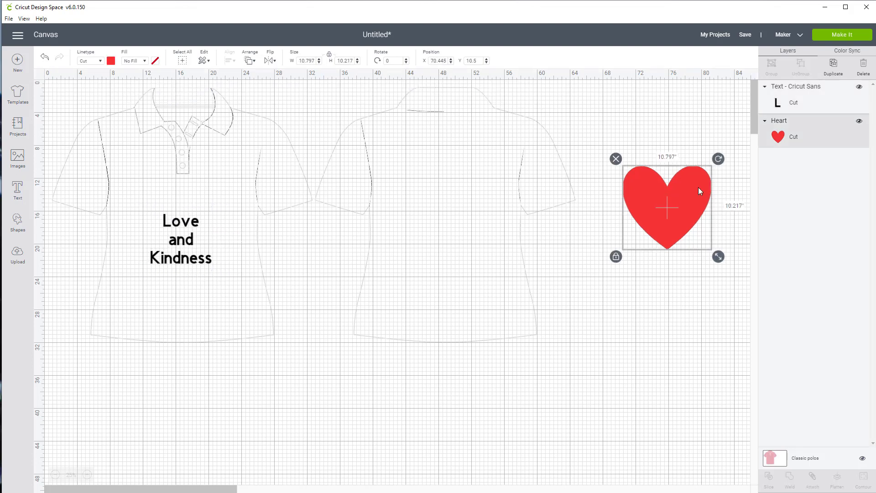
drag(718, 256, 646, 182)
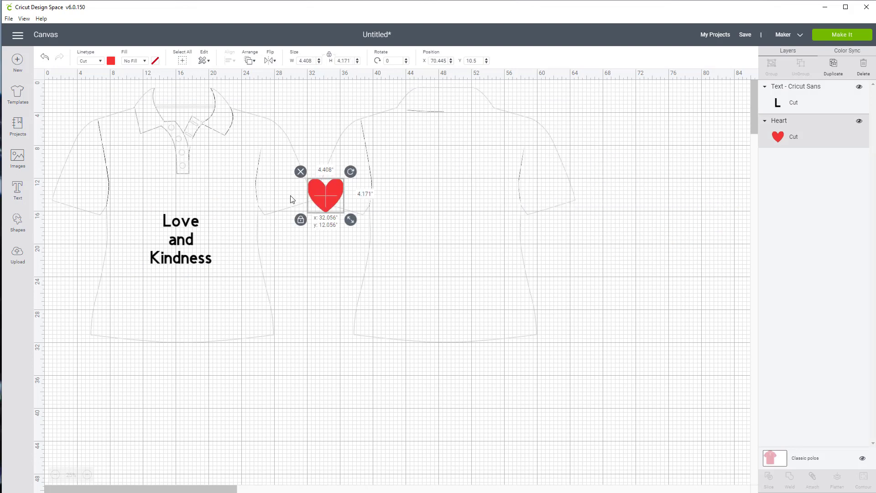
drag(292, 200, 146, 218)
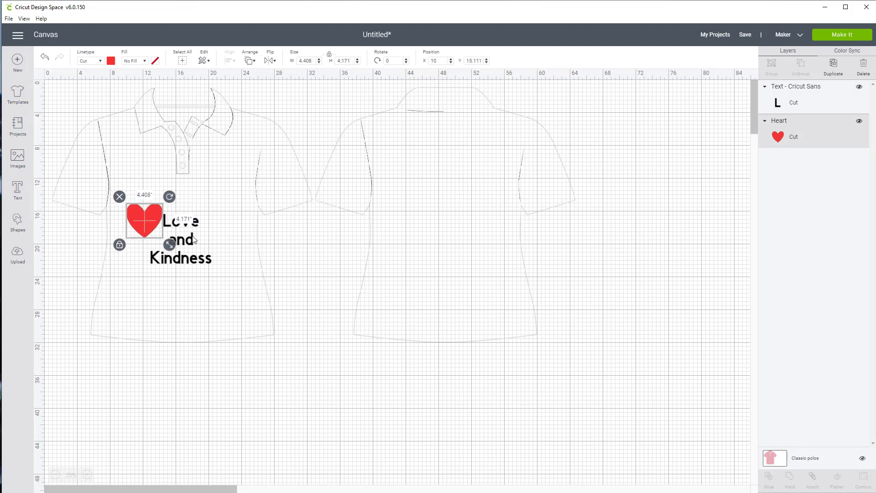
drag(194, 240, 209, 218)
click(147, 218)
drag(151, 218, 156, 218)
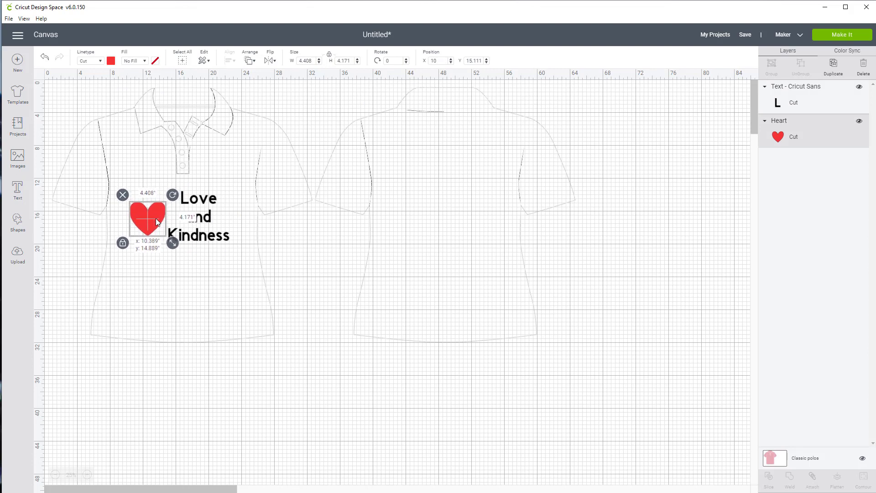
click(299, 256)
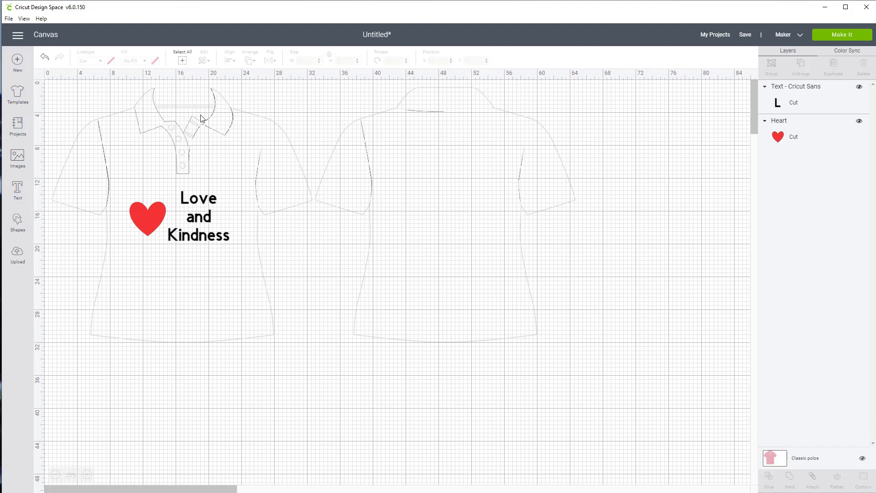
- Shift the text and the heart slightly right so the chest design sits centred
drag(204, 223, 212, 223)
drag(145, 234, 149, 235)
click(695, 248)
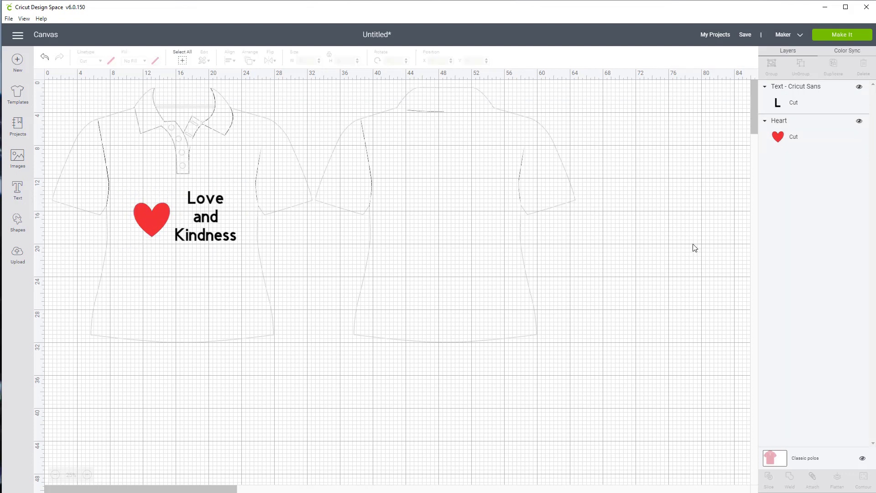